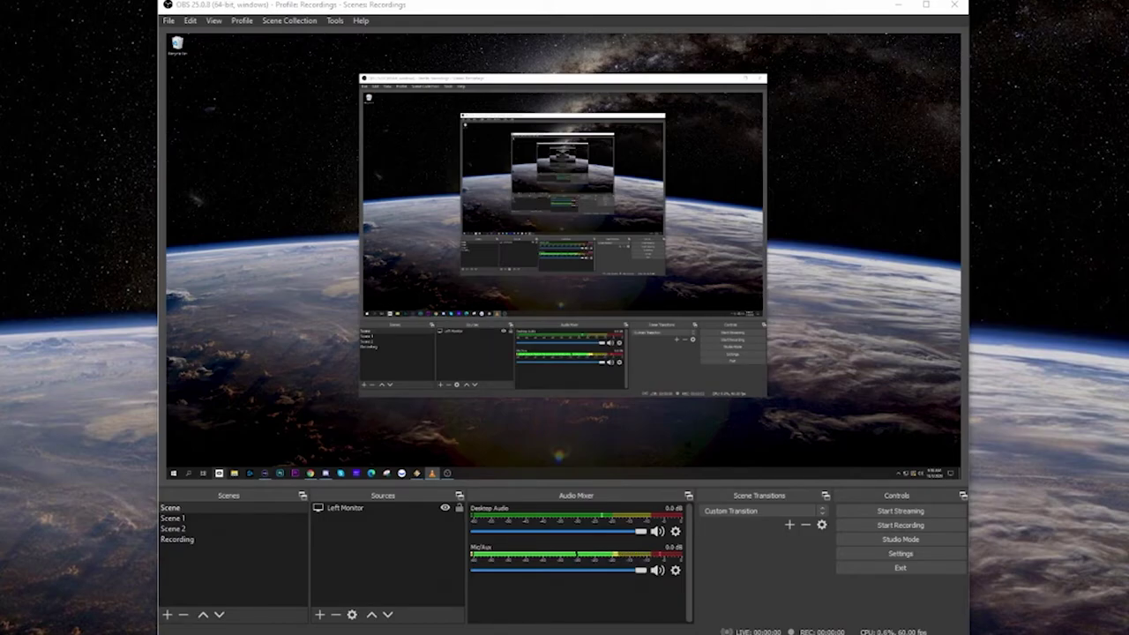
Open the classic Sound control panel from the tray and show its Recording devices
{"action": "right_click", "coordinate": [921, 474]}
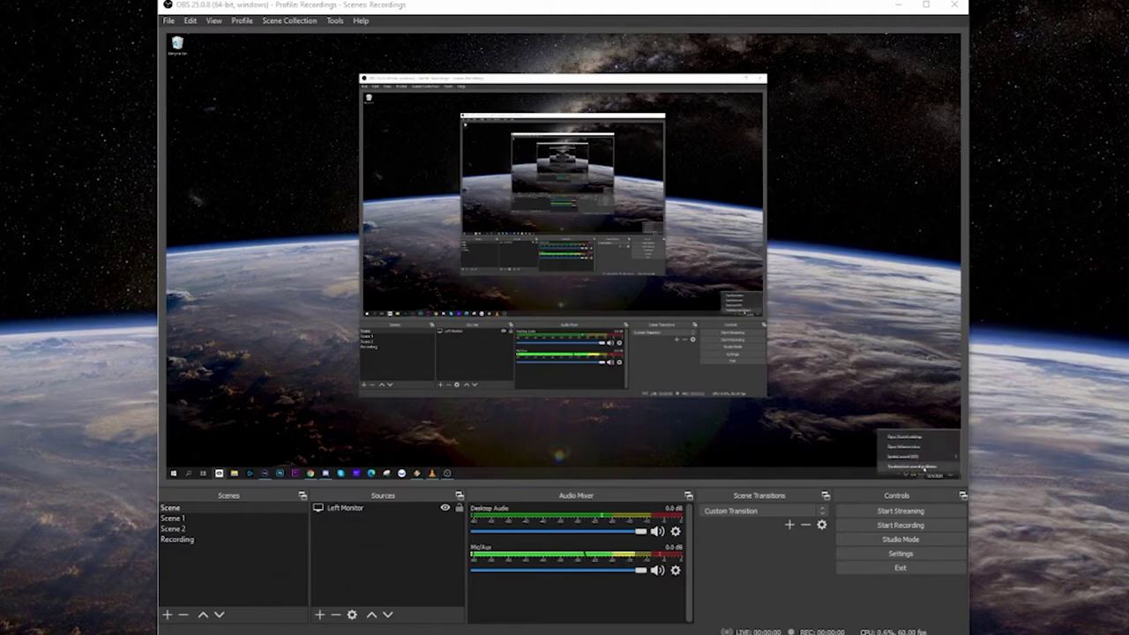
{"action": "left_click", "coordinate": [905, 437]}
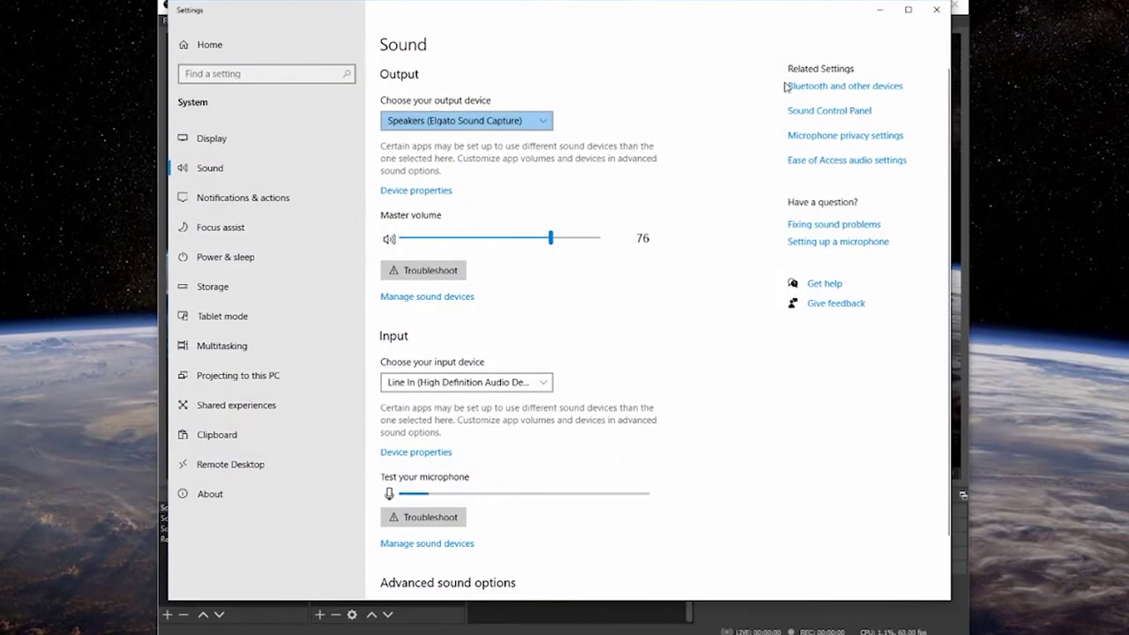
{"action": "left_click", "coordinate": [810, 110]}
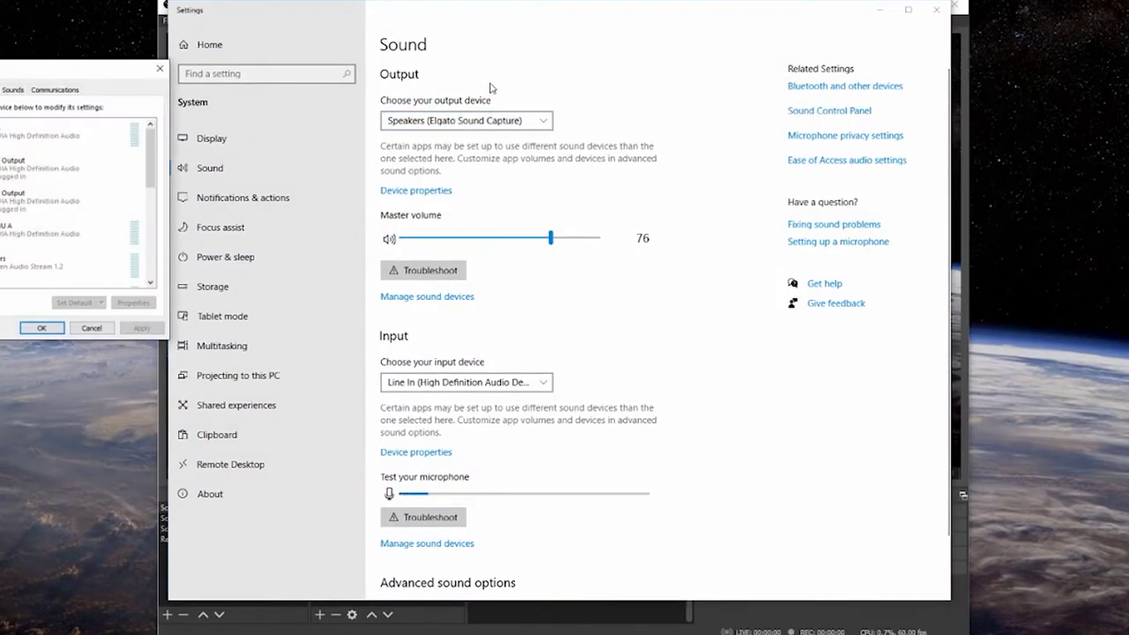
{"action": "left_click_drag", "start_coordinate": [47, 74], "coordinate": [584, 54]}
{"action": "left_click", "coordinate": [519, 71]}
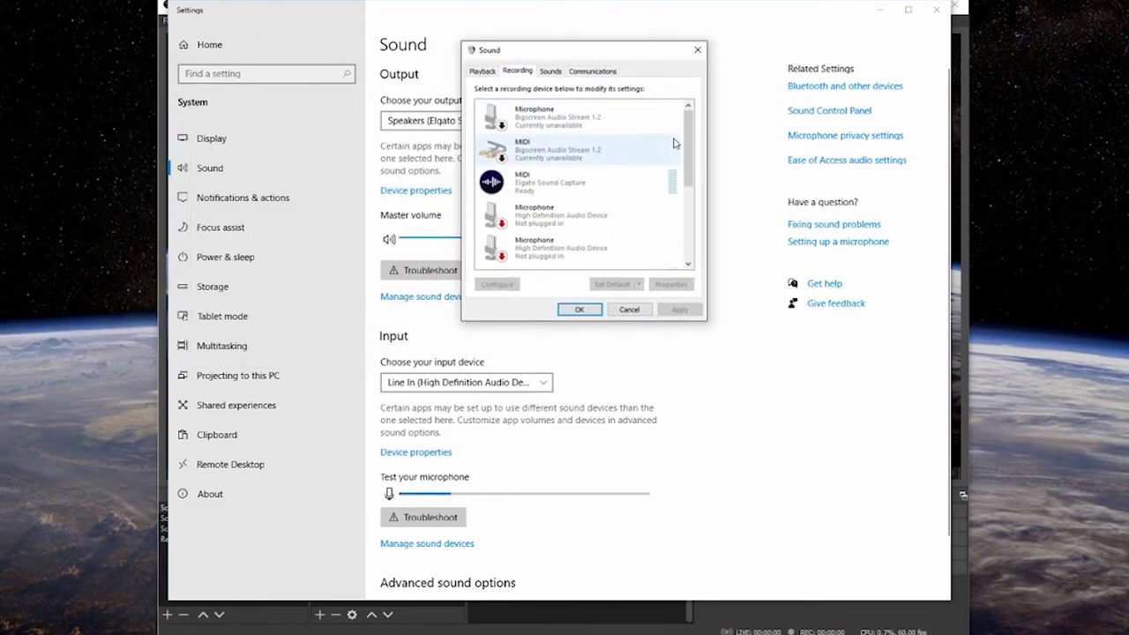
{"action": "left_click_drag", "start_coordinate": [687, 146], "coordinate": [687, 186]}
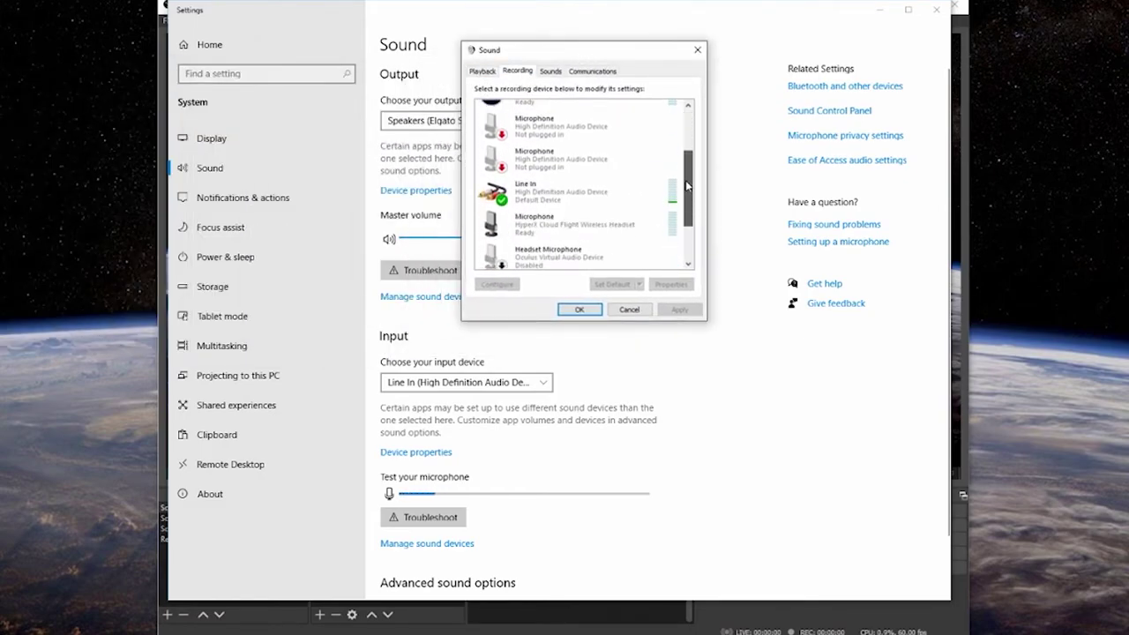
Check that the Line In recording level is 100, then close both sound dialogs
{"action": "double_click", "coordinate": [597, 192]}
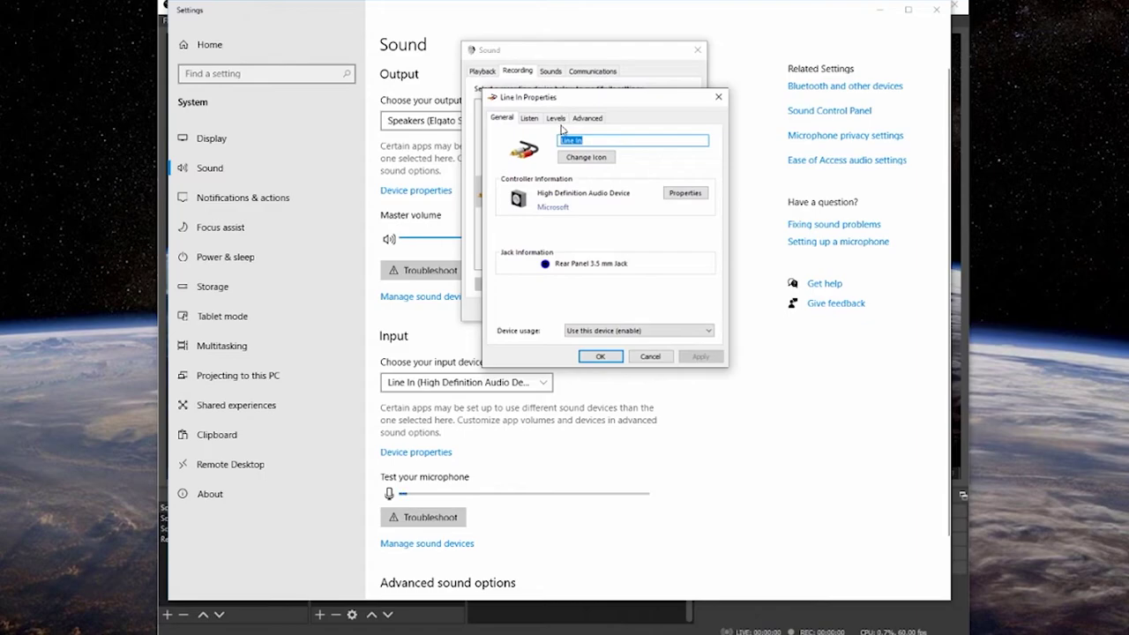
{"action": "left_click_drag", "start_coordinate": [569, 101], "coordinate": [637, 65]}
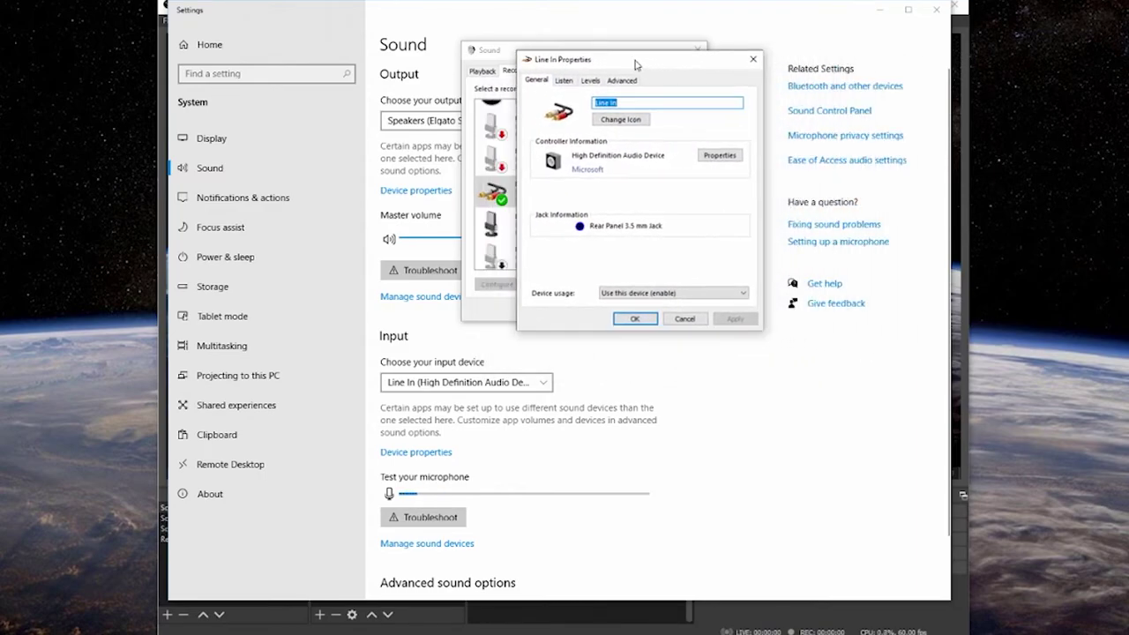
{"action": "left_click", "coordinate": [590, 81]}
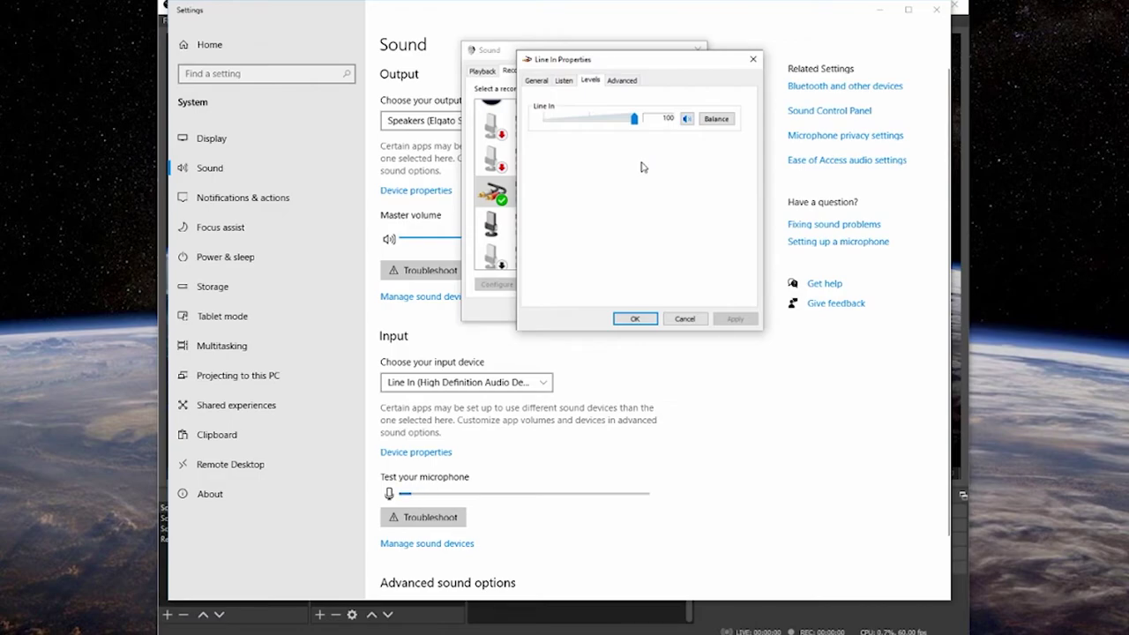
{"action": "left_click", "coordinate": [641, 319]}
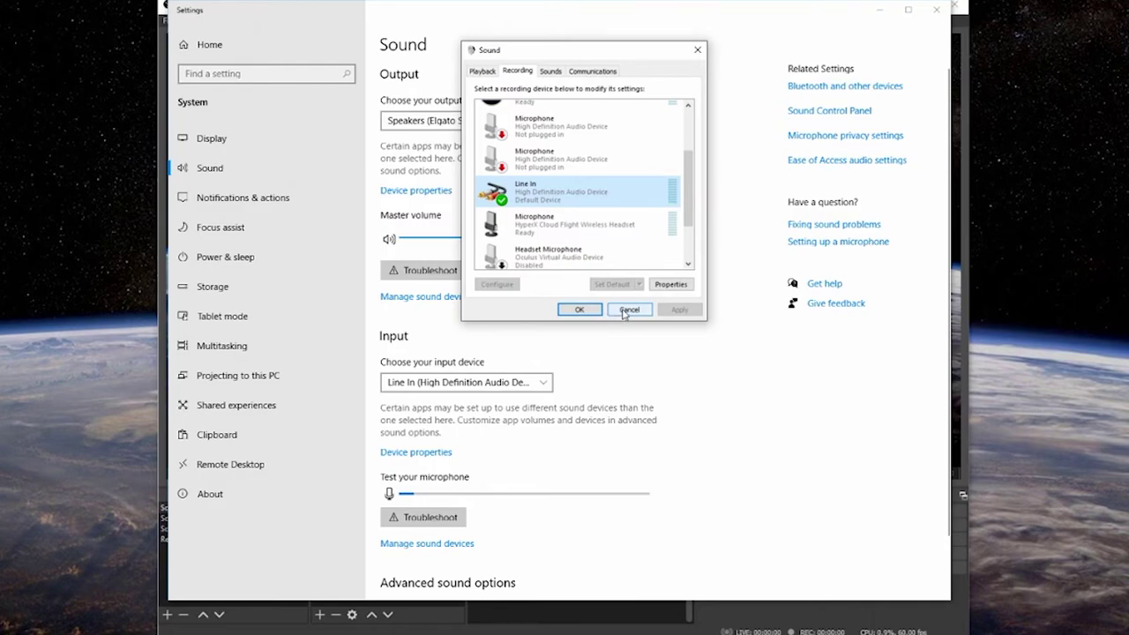
{"action": "left_click", "coordinate": [628, 310]}
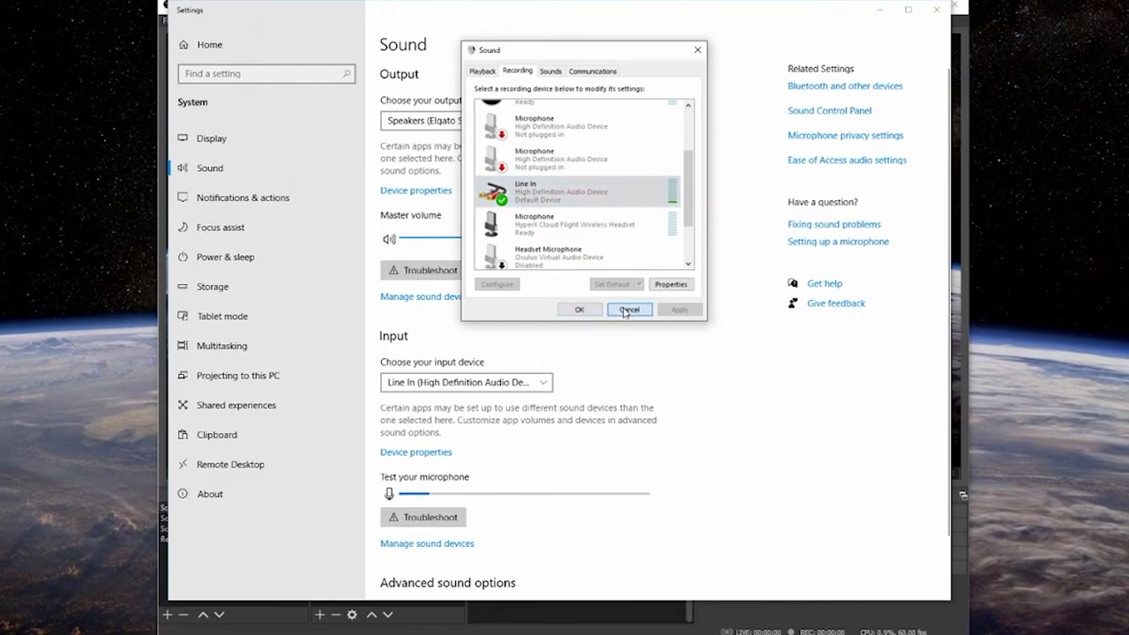
Close Windows Settings and keep Mic/Aux Audio Monitoring at Monitor Off in Advanced Audio Properties
{"action": "left_click", "coordinate": [938, 10]}
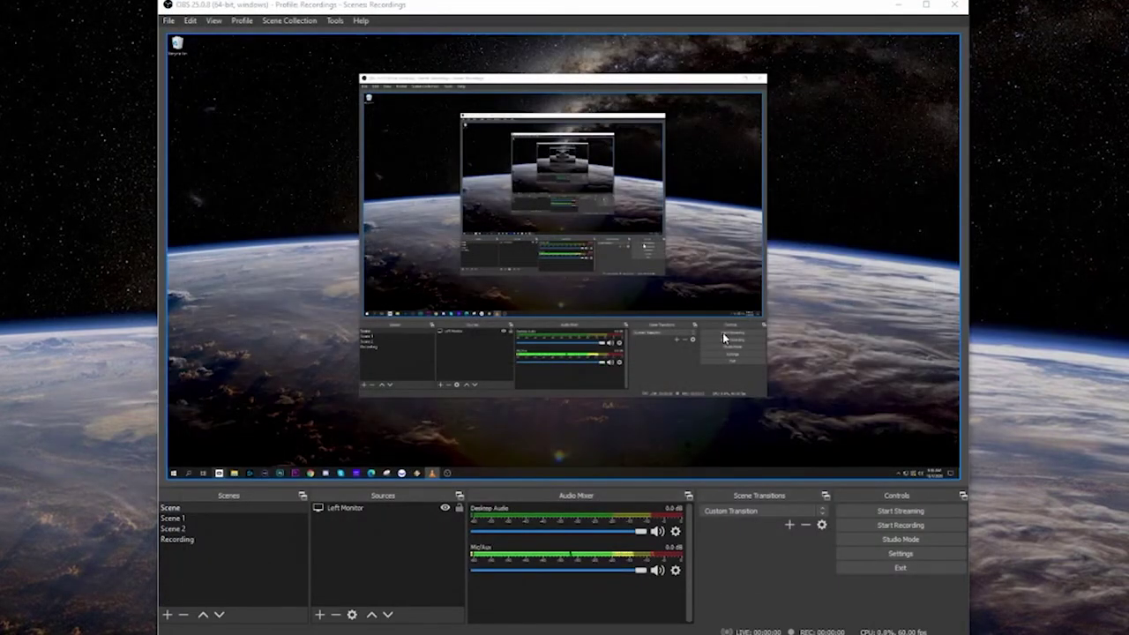
{"action": "left_click", "coordinate": [682, 571]}
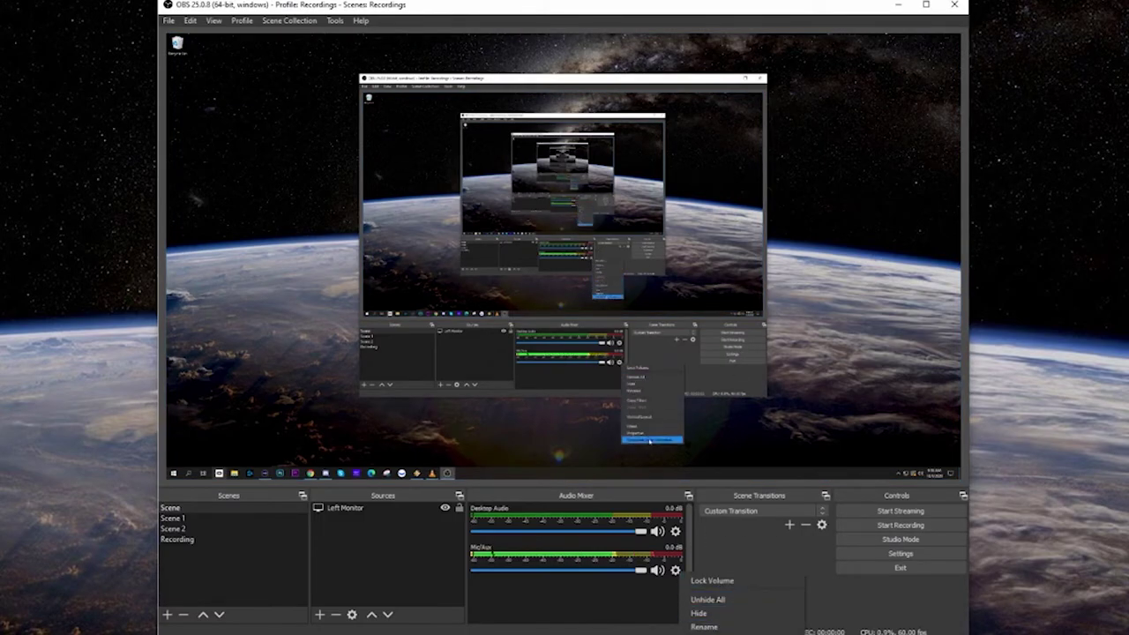
{"action": "left_click", "coordinate": [714, 631]}
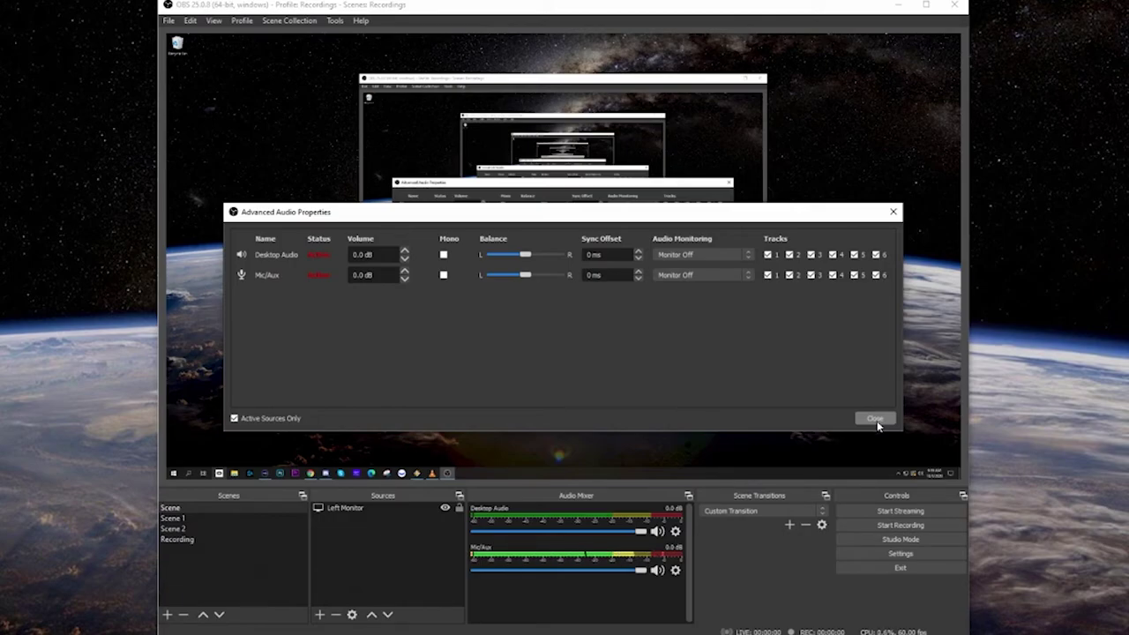
{"action": "left_click", "coordinate": [749, 275]}
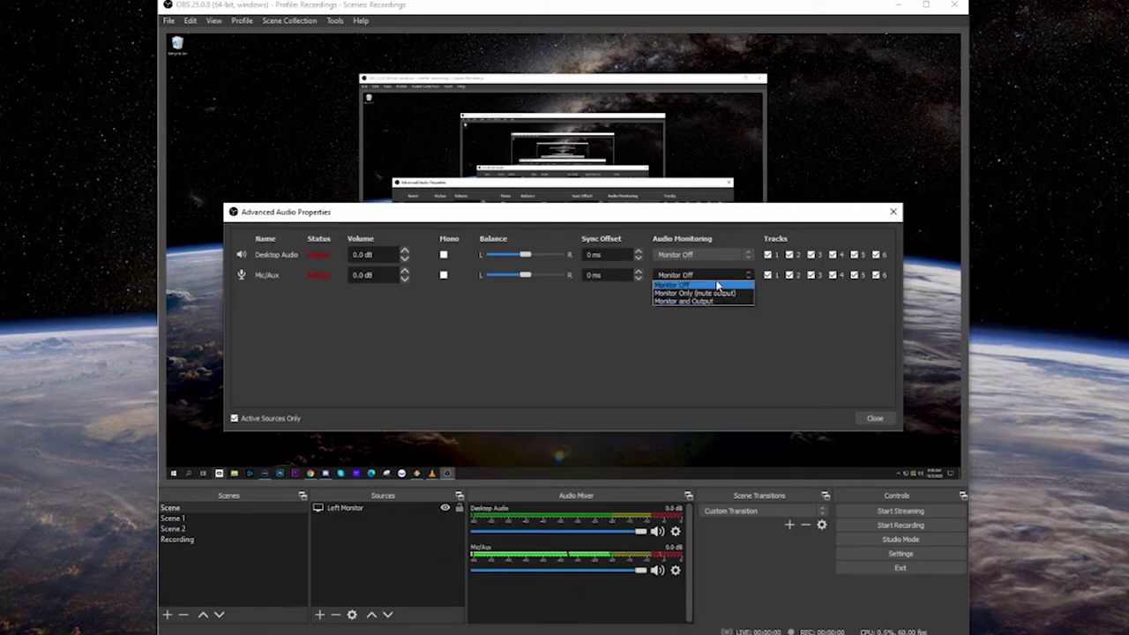
{"action": "left_click", "coordinate": [717, 285]}
{"action": "left_click", "coordinate": [877, 418]}
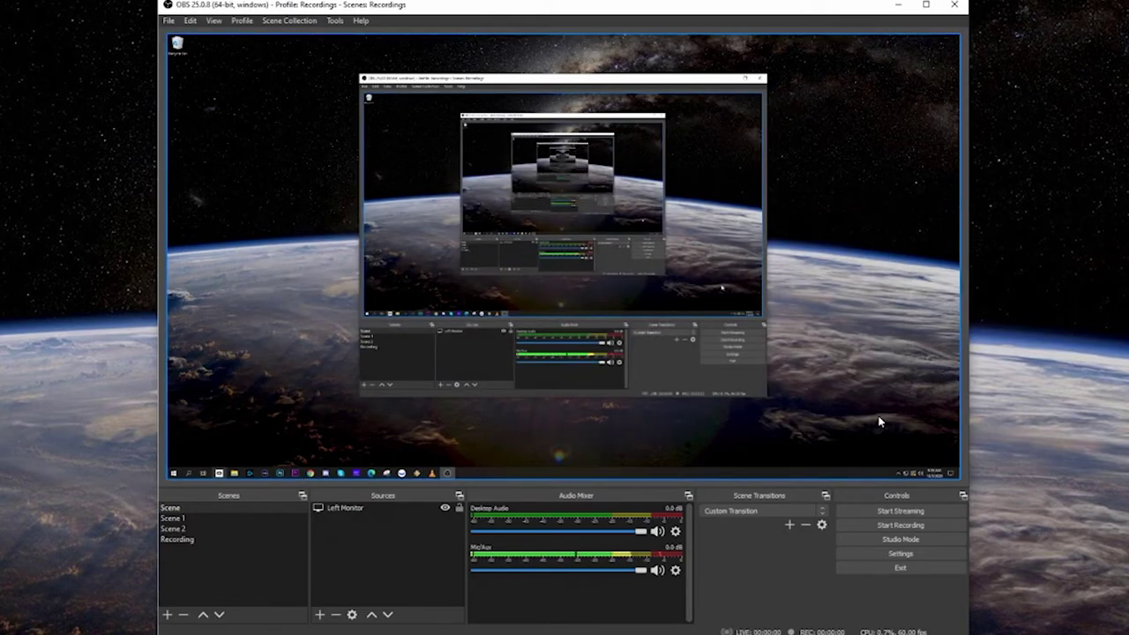
Open the Filters window for Mic/Aux from its gear menu and move it higher
{"action": "left_click", "coordinate": [678, 572]}
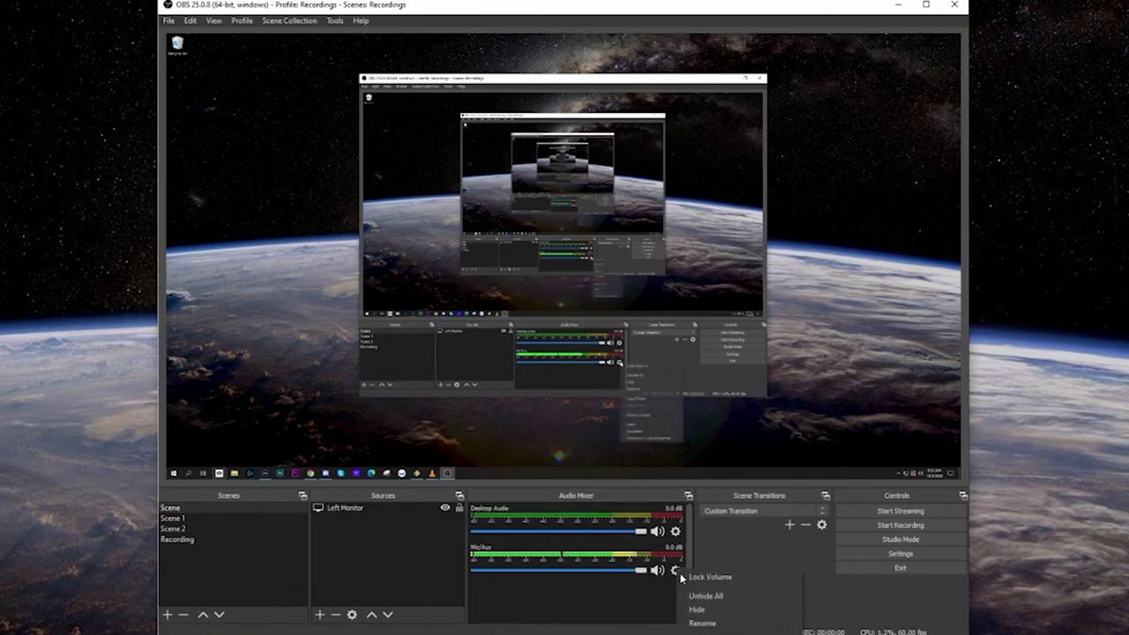
{"action": "left_click", "coordinate": [711, 634]}
{"action": "left_click_drag", "start_coordinate": [588, 99], "coordinate": [595, 64]}
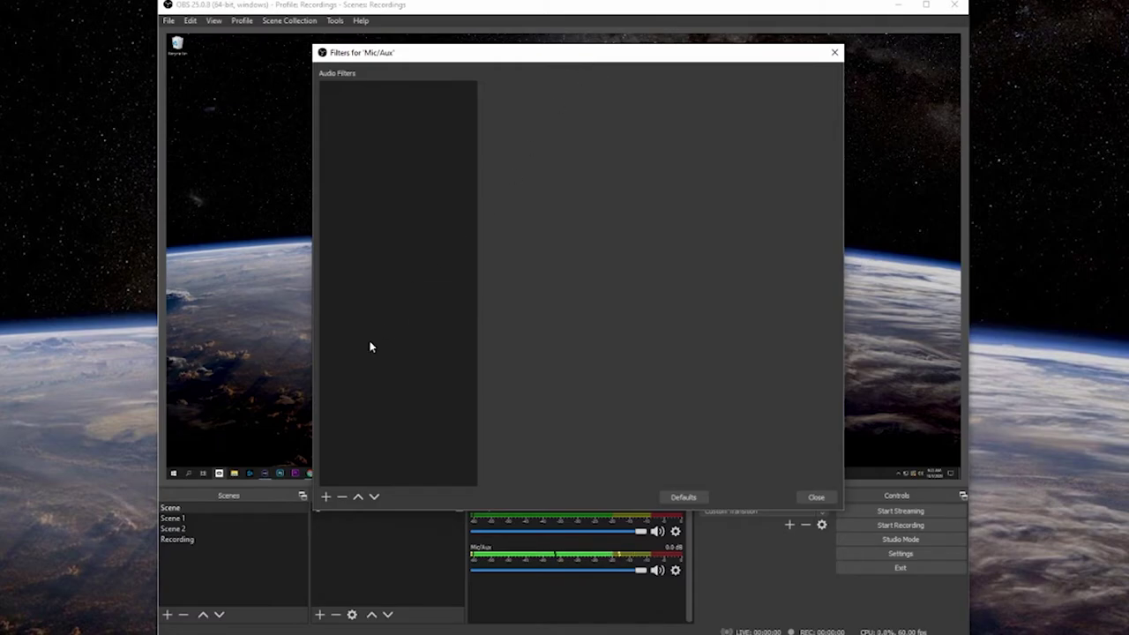
Add a Noise Suppression filter to Mic/Aux with its default name
{"action": "left_click", "coordinate": [327, 497]}
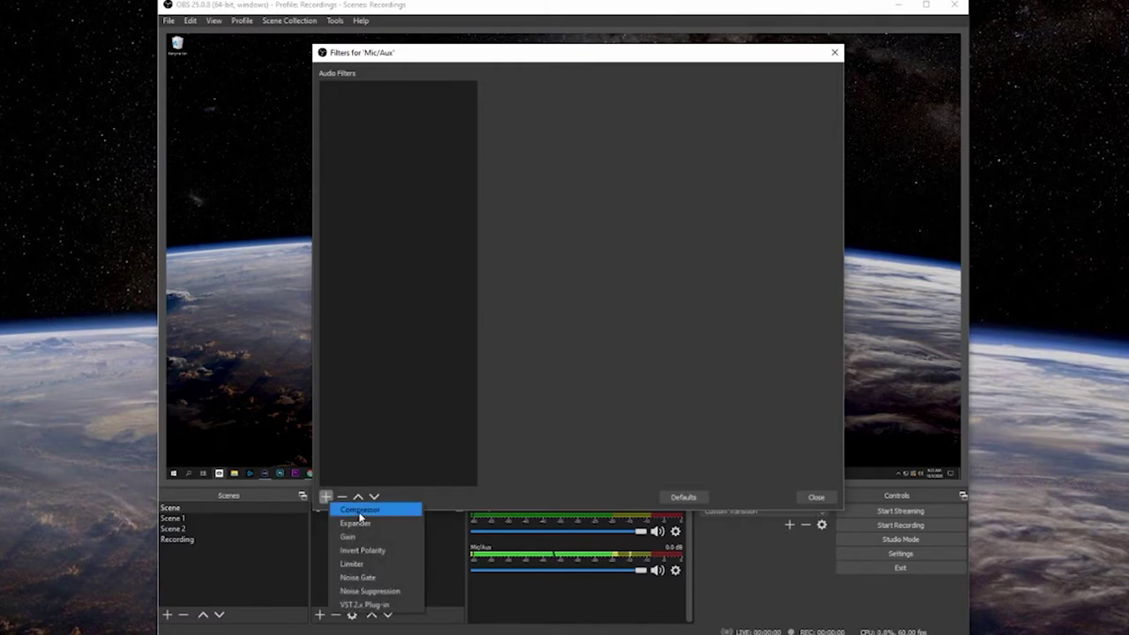
{"action": "left_click", "coordinate": [374, 590]}
{"action": "left_click", "coordinate": [554, 305]}
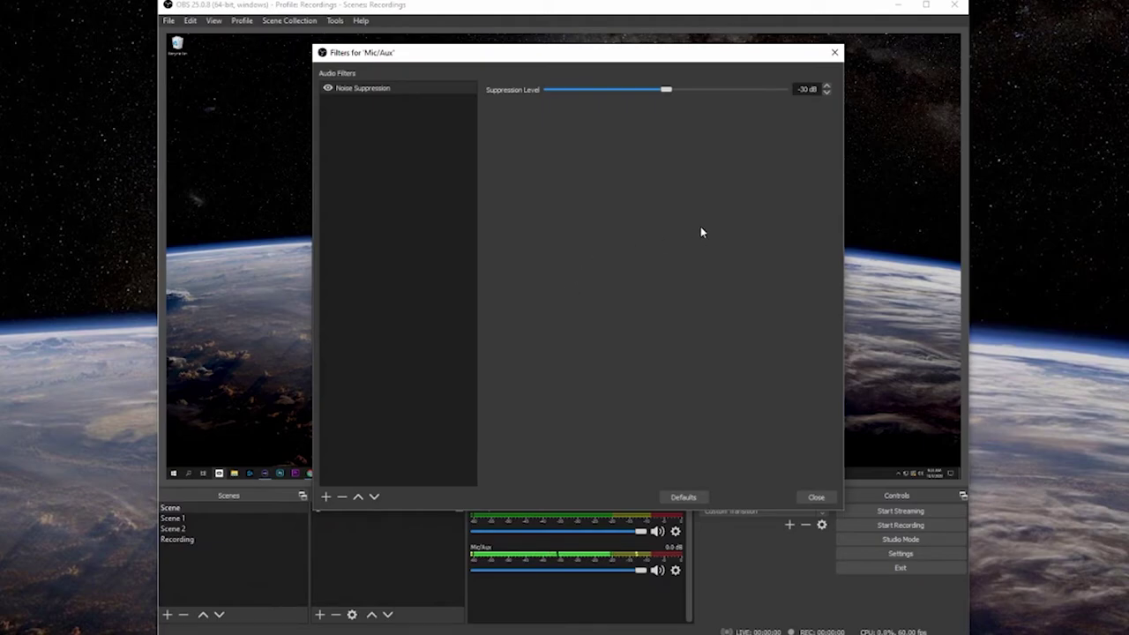
Adjust the Noise Suppression level slider, settling at -30 dB
{"action": "left_click_drag", "start_coordinate": [663, 90], "coordinate": [647, 89]}
{"action": "left_click_drag", "start_coordinate": [647, 88], "coordinate": [643, 95]}
{"action": "mouse_move", "coordinate": [643, 93]}
{"action": "left_mouse_down"}
{"action": "mouse_move", "coordinate": [632, 92]}
{"action": "mouse_move", "coordinate": [729, 93]}
{"action": "mouse_move", "coordinate": [649, 96]}
{"action": "left_mouse_up"}
{"action": "left_click_drag", "start_coordinate": [646, 92], "coordinate": [665, 94]}
{"action": "left_click_drag", "start_coordinate": [664, 92], "coordinate": [636, 95]}
{"action": "left_click", "coordinate": [326, 497]}
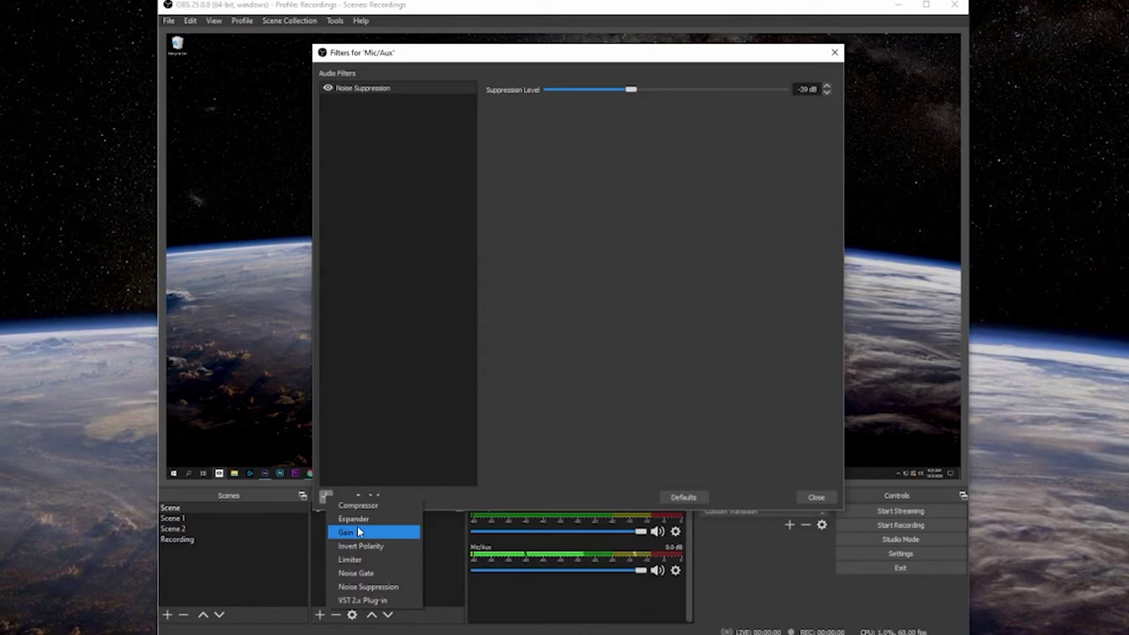
Add a Noise Gate filter with its default name
{"action": "left_click", "coordinate": [370, 574]}
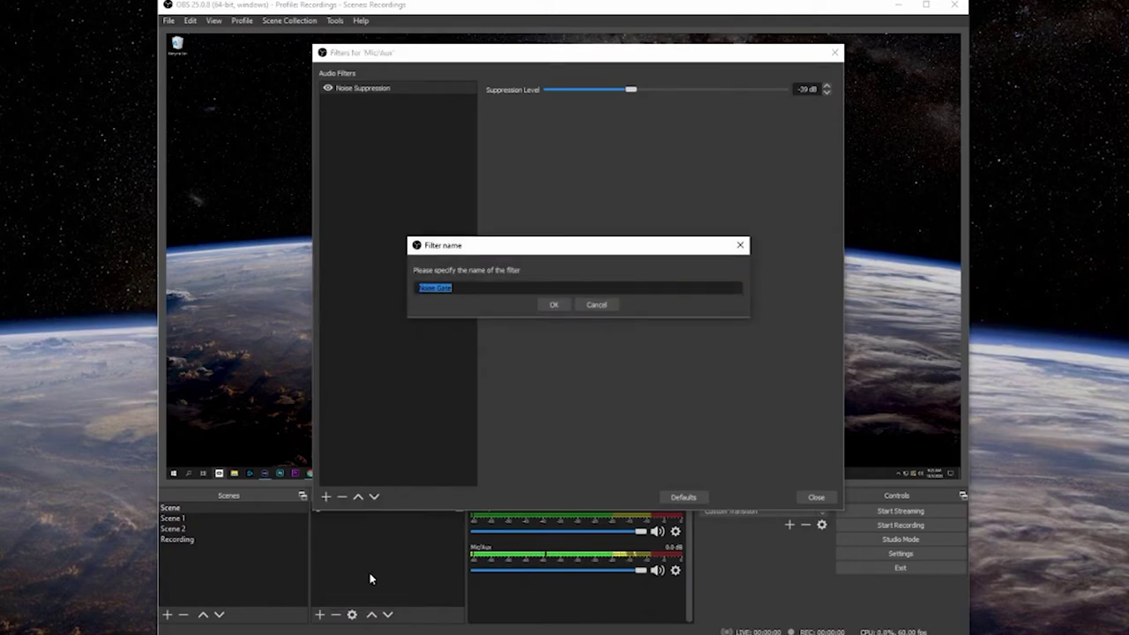
{"action": "left_click", "coordinate": [553, 304]}
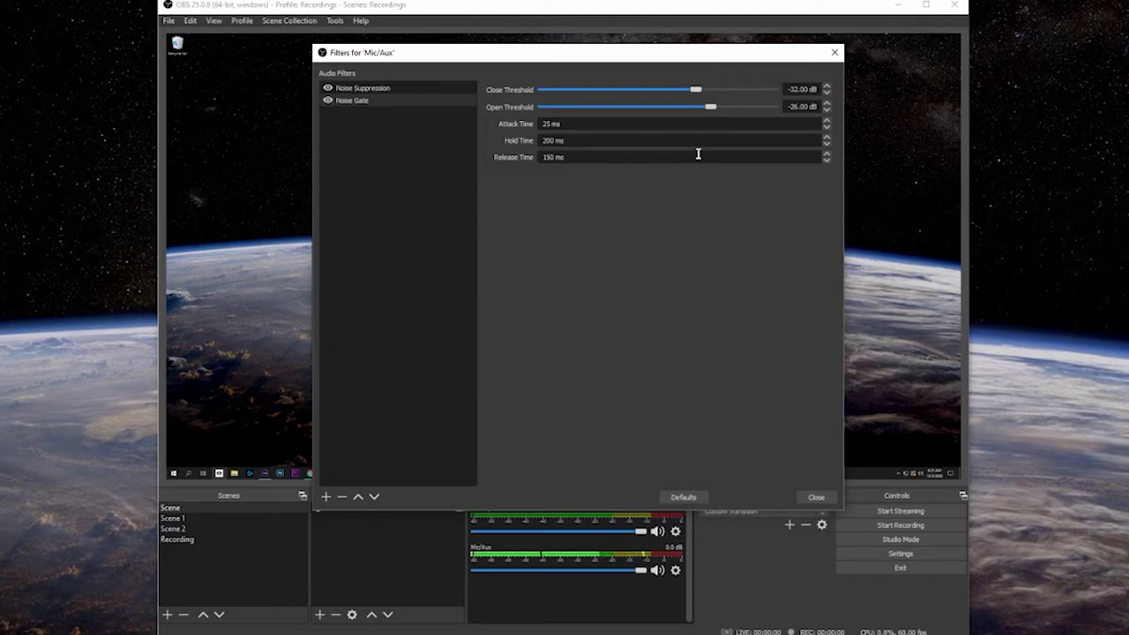
Set the Noise Gate attack to 5 ms, open threshold to -32 dB, close threshold to -41 dB
{"action": "double_click", "coordinate": [547, 124]}
{"action": "type", "text": "5"}
{"action": "left_click_drag", "start_coordinate": [712, 107], "coordinate": [697, 112]}
{"action": "left_click_drag", "start_coordinate": [695, 90], "coordinate": [675, 92]}
Experiment with the Noise Gate thresholds, dropping both to minimum then raising them to -61/-66 dB
{"action": "left_click_drag", "start_coordinate": [693, 108], "coordinate": [513, 92]}
{"action": "left_click_drag", "start_coordinate": [675, 89], "coordinate": [501, 88]}
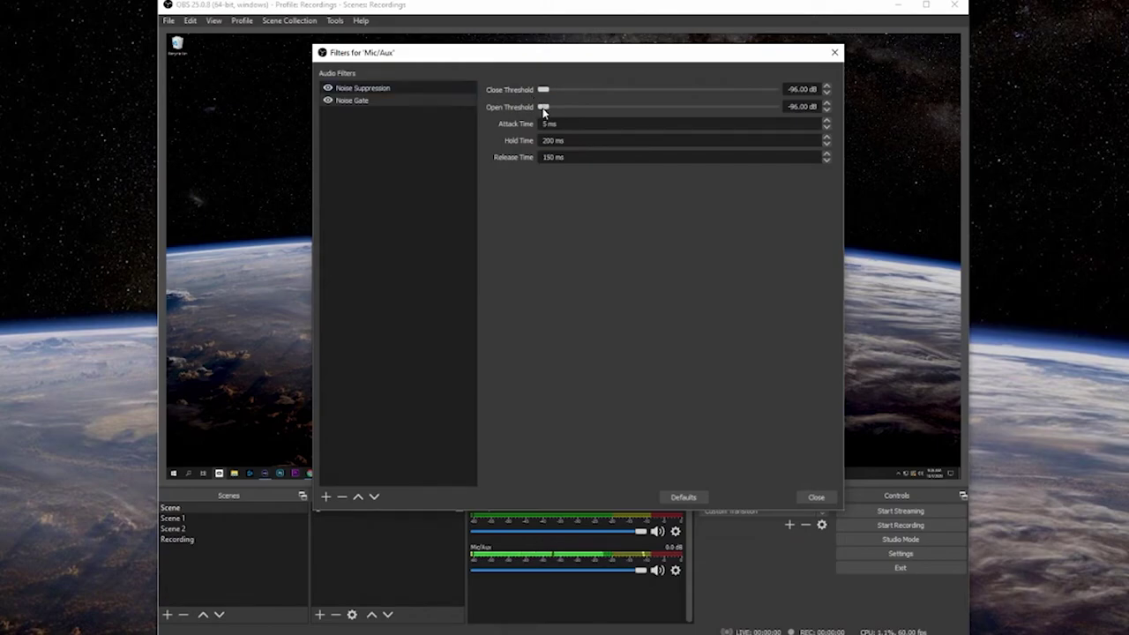
{"action": "left_click_drag", "start_coordinate": [576, 107], "coordinate": [630, 109]}
{"action": "left_click_drag", "start_coordinate": [547, 90], "coordinate": [651, 89]}
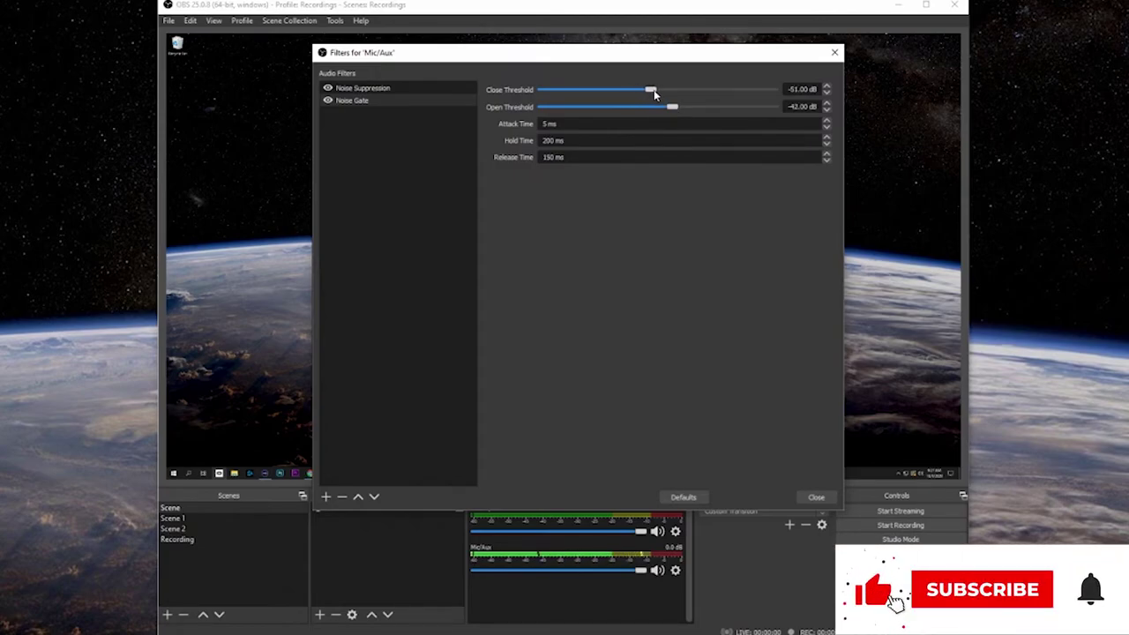
Reset the Noise Gate to defaults, then set -42 dB close, -29 dB open and 5 ms attack
{"action": "left_click", "coordinate": [684, 498]}
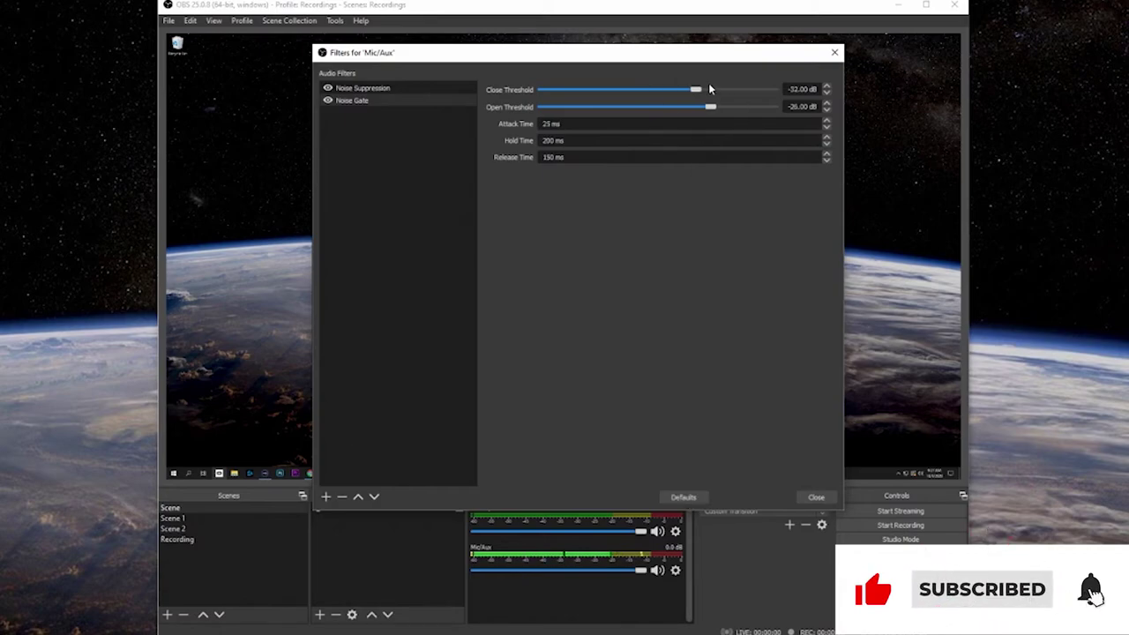
{"action": "mouse_move", "coordinate": [695, 91]}
{"action": "left_mouse_down"}
{"action": "mouse_move", "coordinate": [674, 91]}
{"action": "mouse_move", "coordinate": [705, 104]}
{"action": "left_mouse_up"}
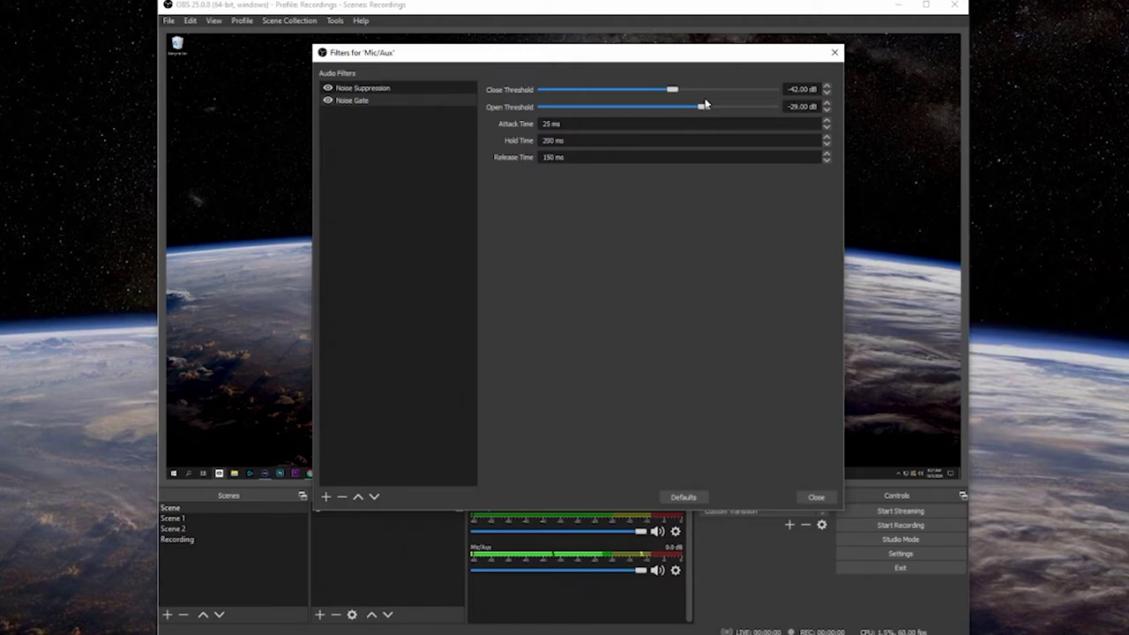
{"action": "left_click", "coordinate": [544, 124]}
{"action": "key", "text": "BackSpace"}
{"action": "left_click_drag", "start_coordinate": [605, 57], "coordinate": [598, 46]}
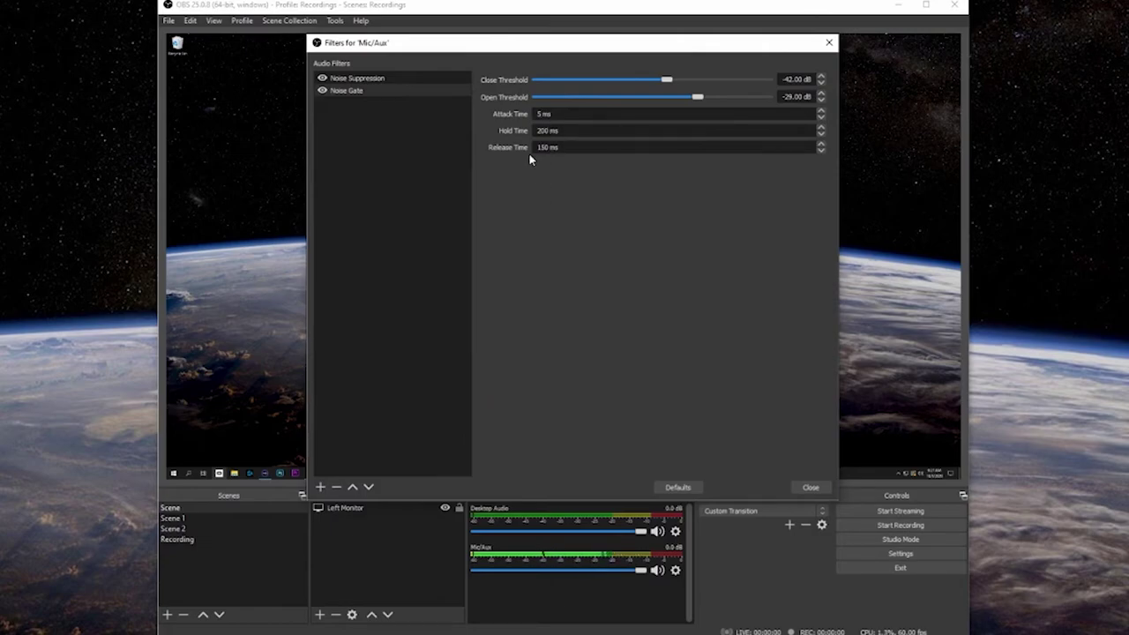
Change the Noise Gate hold time from 200 ms to 400 ms
{"action": "left_click", "coordinate": [538, 130]}
{"action": "key", "text": "Delete"}
{"action": "type", "text": "4"}
Delete the Noise Gate filter from the Mic/Aux filter list
{"action": "left_click", "coordinate": [343, 90]}
{"action": "key", "text": "Delete"}
{"action": "left_click", "coordinate": [623, 293]}
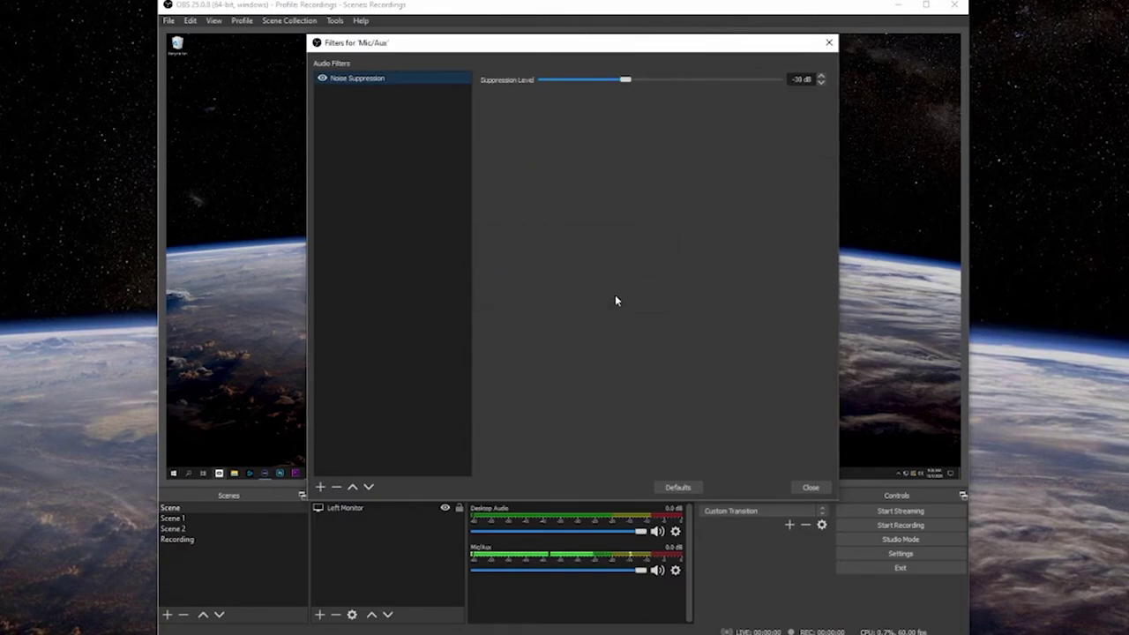
Add an Expander filter to Mic/Aux with its default name
{"action": "left_click", "coordinate": [321, 487]}
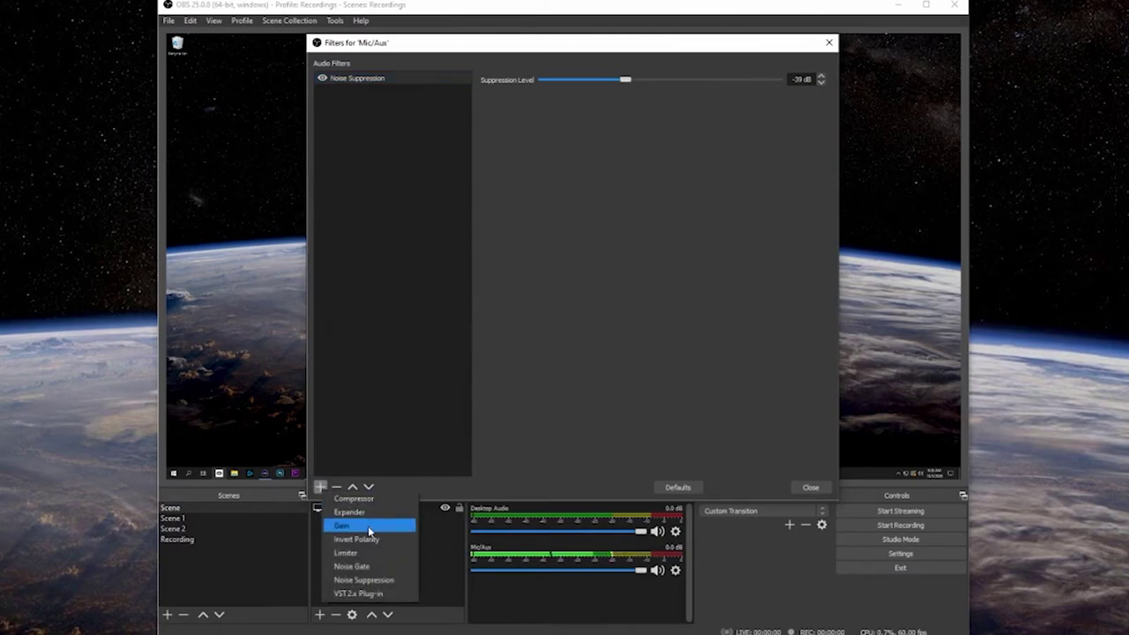
{"action": "left_click", "coordinate": [373, 554]}
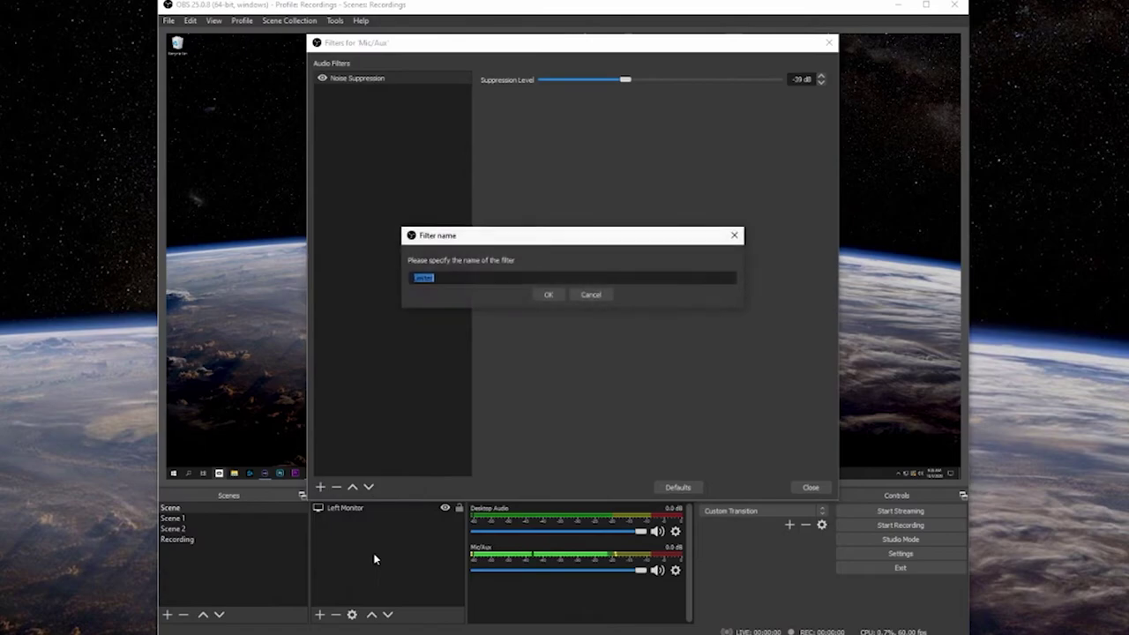
{"action": "left_click", "coordinate": [549, 296]}
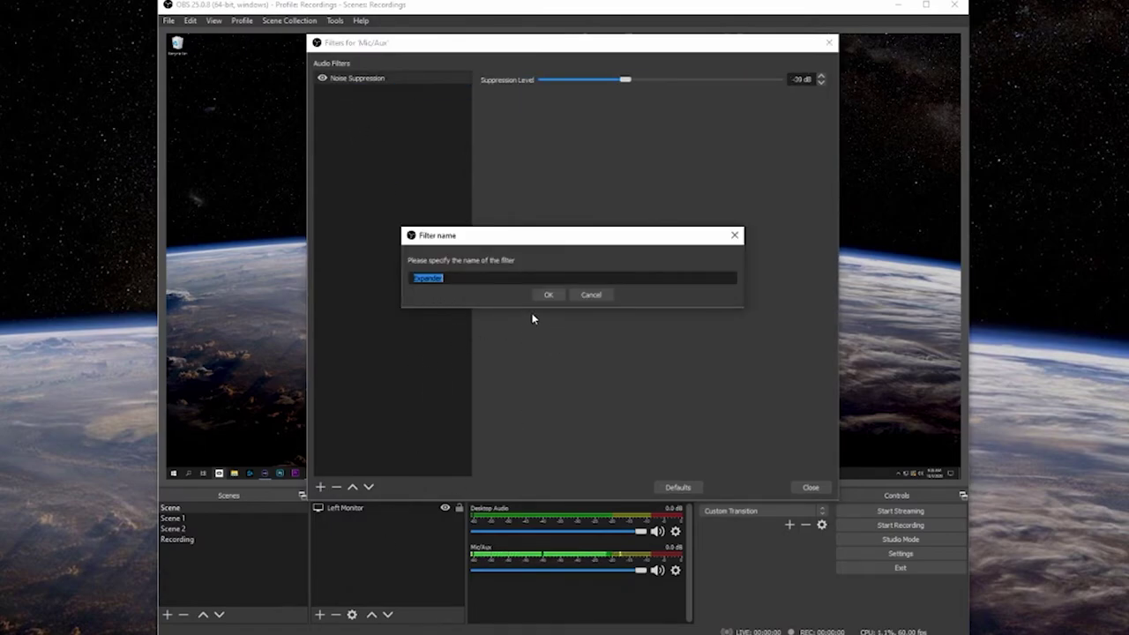
{"action": "left_click", "coordinate": [541, 301]}
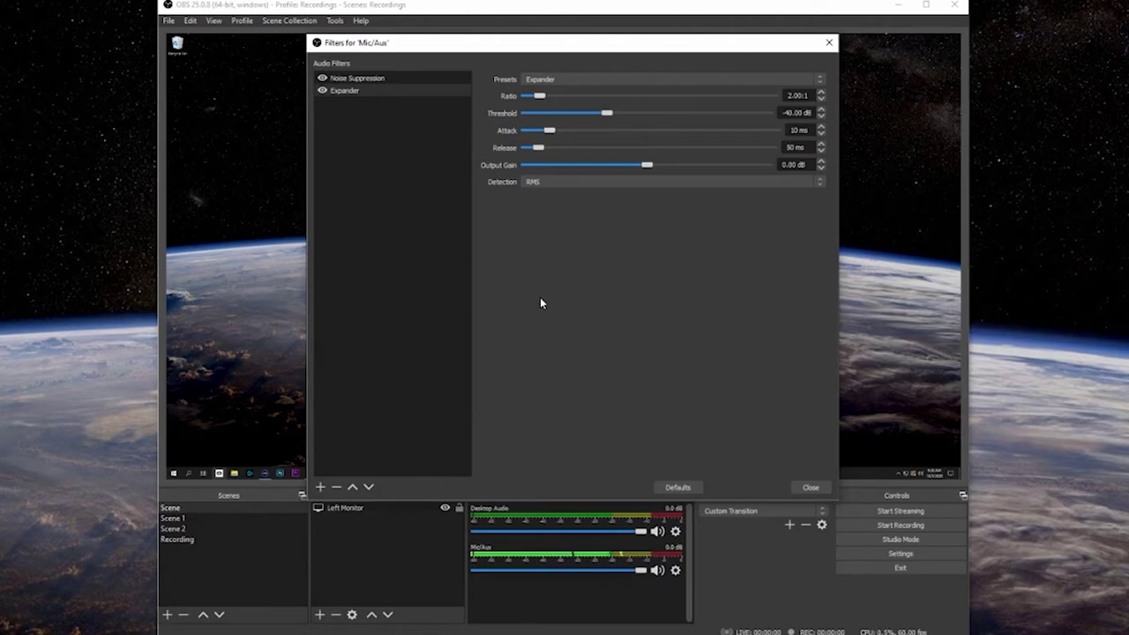
Tune the Expander to 3.00:1 ratio, -40.10 dB threshold, 6 ms attack and 347 ms release
{"action": "mouse_move", "coordinate": [539, 96]}
{"action": "left_mouse_down"}
{"action": "mouse_move", "coordinate": [563, 99]}
{"action": "mouse_move", "coordinate": [552, 100]}
{"action": "left_mouse_up"}
{"action": "left_click_drag", "start_coordinate": [607, 114], "coordinate": [606, 116]}
{"action": "left_click_drag", "start_coordinate": [550, 130], "coordinate": [605, 154]}
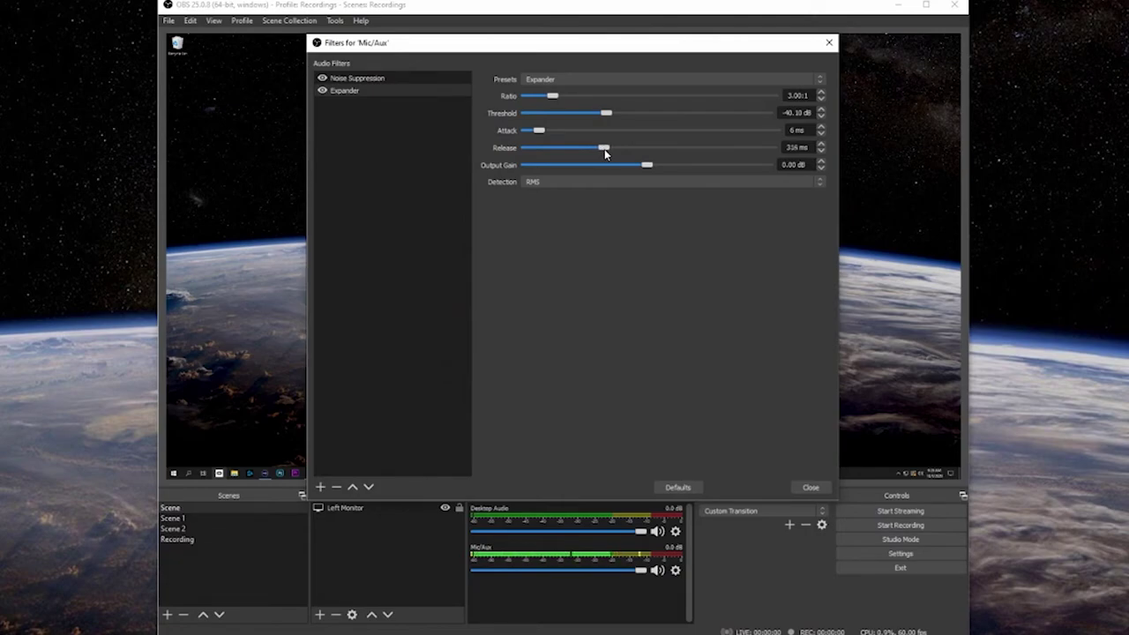
{"action": "mouse_move", "coordinate": [606, 154]}
{"action": "left_mouse_down"}
{"action": "mouse_move", "coordinate": [615, 157]}
{"action": "mouse_move", "coordinate": [591, 165]}
{"action": "left_mouse_up"}
Add a default Compressor: 10.00:1 ratio, -18.00 dB threshold, 6 ms attack, 60 ms release
{"action": "left_click", "coordinate": [320, 487]}
{"action": "left_click", "coordinate": [362, 491]}
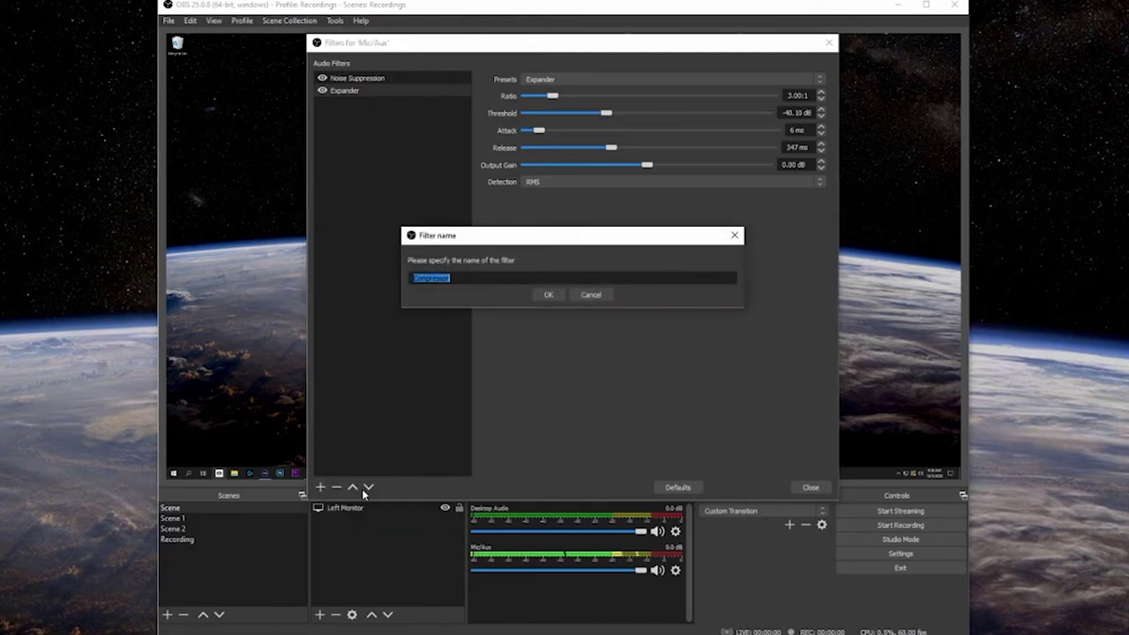
{"action": "left_click", "coordinate": [547, 295]}
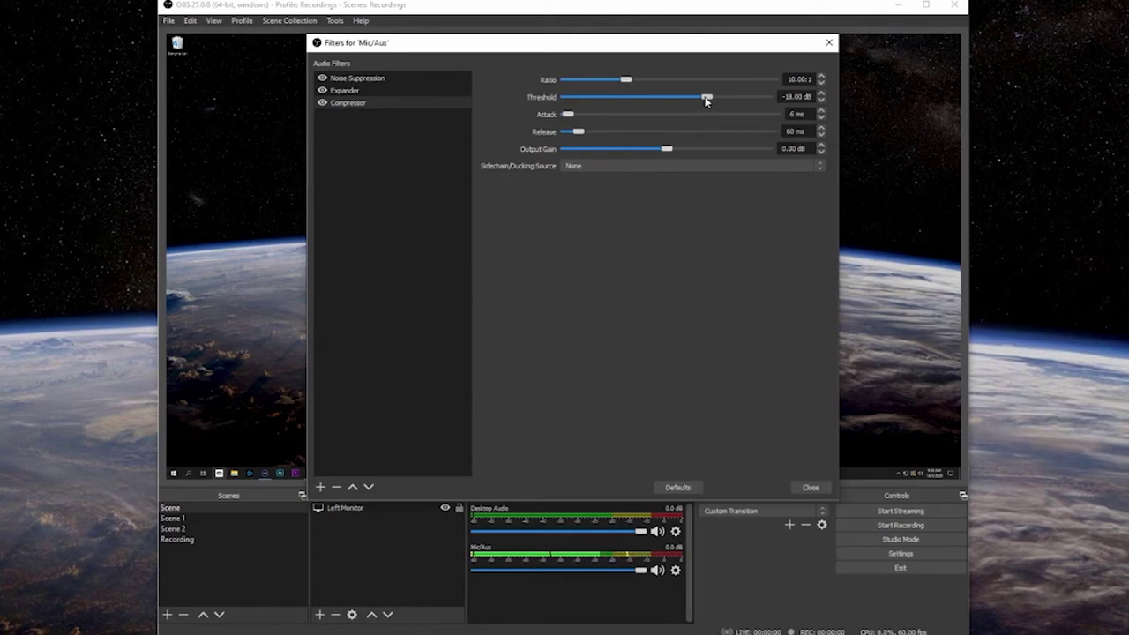
Lower the Compressor threshold slightly and raise its output gain to about 9.40 dB
{"action": "mouse_move", "coordinate": [708, 101]}
{"action": "left_mouse_down"}
{"action": "mouse_move", "coordinate": [675, 105]}
{"action": "mouse_move", "coordinate": [695, 99]}
{"action": "left_mouse_up"}
{"action": "left_click_drag", "start_coordinate": [667, 153], "coordinate": [706, 150]}
{"action": "left_click_drag", "start_coordinate": [706, 151], "coordinate": [646, 152]}
{"action": "left_click_drag", "start_coordinate": [652, 152], "coordinate": [669, 151]}
{"action": "left_click_drag", "start_coordinate": [668, 150], "coordinate": [682, 150]}
{"action": "left_click_drag", "start_coordinate": [689, 150], "coordinate": [692, 151]}
{"action": "left_click_drag", "start_coordinate": [688, 150], "coordinate": [696, 150]}
Fine-tune the Compressor to end at 10.00:1 ratio, -20.10 dB threshold and 11.10 dB gain
{"action": "left_click_drag", "start_coordinate": [695, 97], "coordinate": [723, 99]}
{"action": "left_click_drag", "start_coordinate": [696, 150], "coordinate": [678, 150]}
{"action": "left_click_drag", "start_coordinate": [719, 98], "coordinate": [703, 99]}
{"action": "left_click_drag", "start_coordinate": [677, 149], "coordinate": [696, 152]}
{"action": "mouse_move", "coordinate": [626, 80]}
{"action": "left_mouse_down"}
{"action": "mouse_move", "coordinate": [616, 84]}
{"action": "mouse_move", "coordinate": [638, 89]}
{"action": "left_mouse_up"}
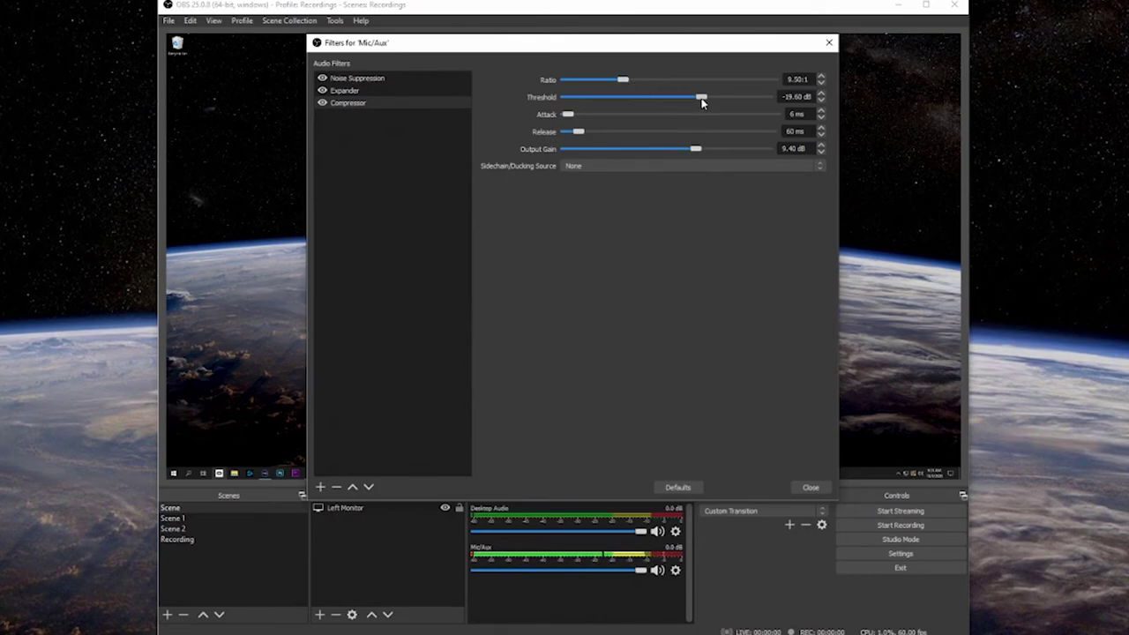
{"action": "left_click_drag", "start_coordinate": [702, 103], "coordinate": [694, 102]}
{"action": "left_click_drag", "start_coordinate": [623, 81], "coordinate": [626, 81]}
{"action": "left_click_drag", "start_coordinate": [694, 152], "coordinate": [701, 150]}
{"action": "left_click_drag", "start_coordinate": [692, 98], "coordinate": [700, 104]}
Add a Limiter filter after the Compressor and nudge its threshold to about -4.90 dB
{"action": "left_click", "coordinate": [320, 488]}
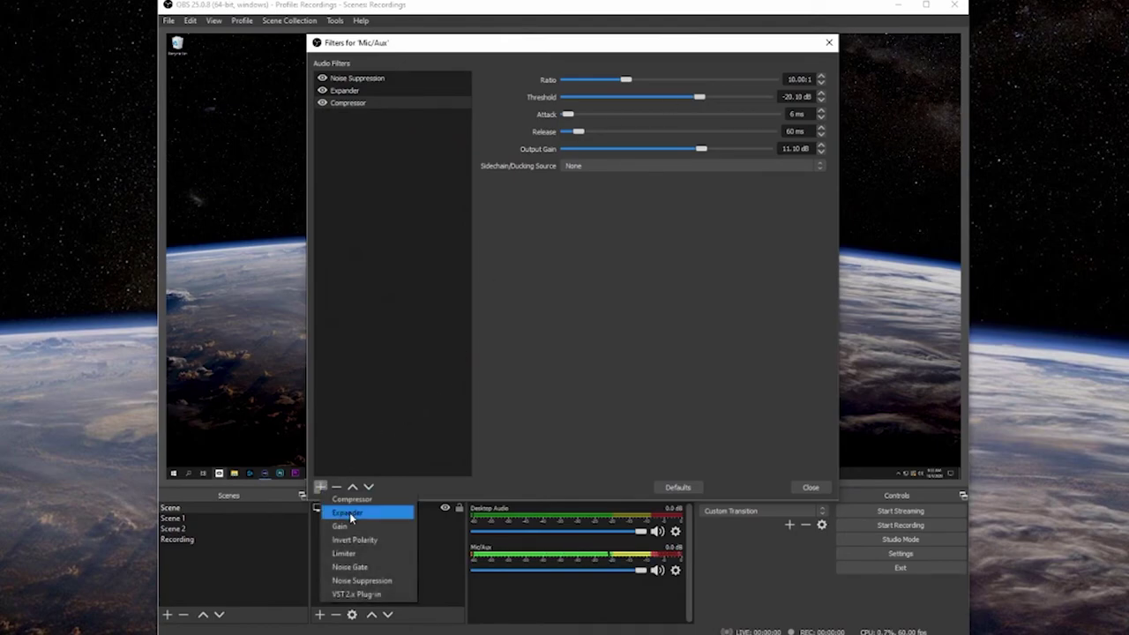
{"action": "left_click", "coordinate": [361, 551]}
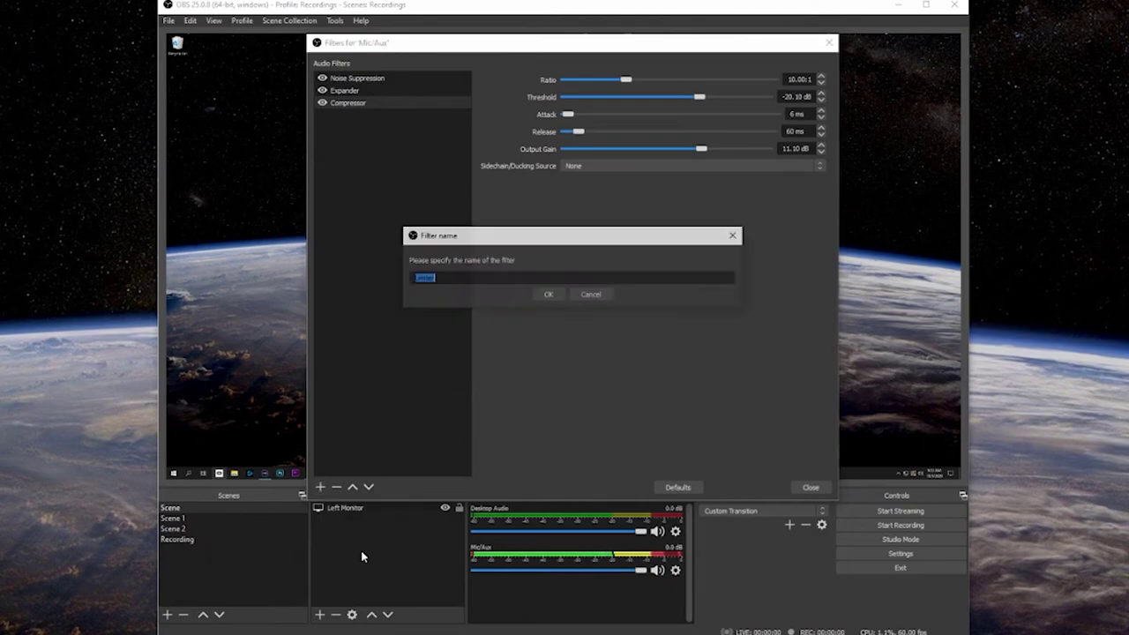
{"action": "left_click", "coordinate": [549, 294]}
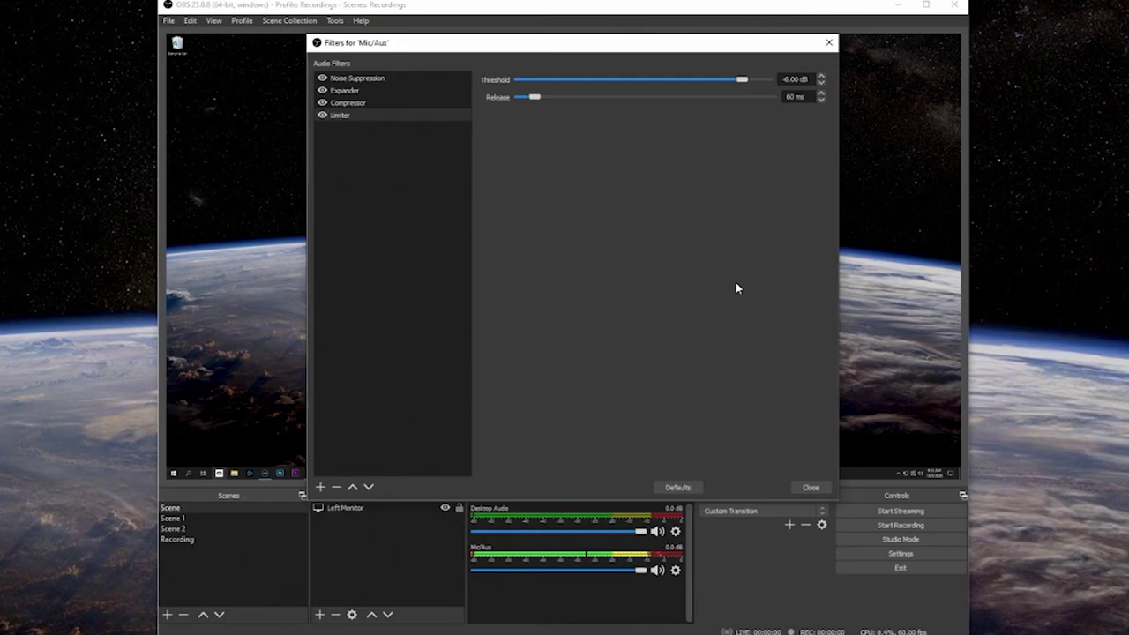
{"action": "left_click", "coordinate": [747, 80]}
{"action": "left_click_drag", "start_coordinate": [747, 81], "coordinate": [747, 80]}
{"action": "left_click", "coordinate": [405, 104]}
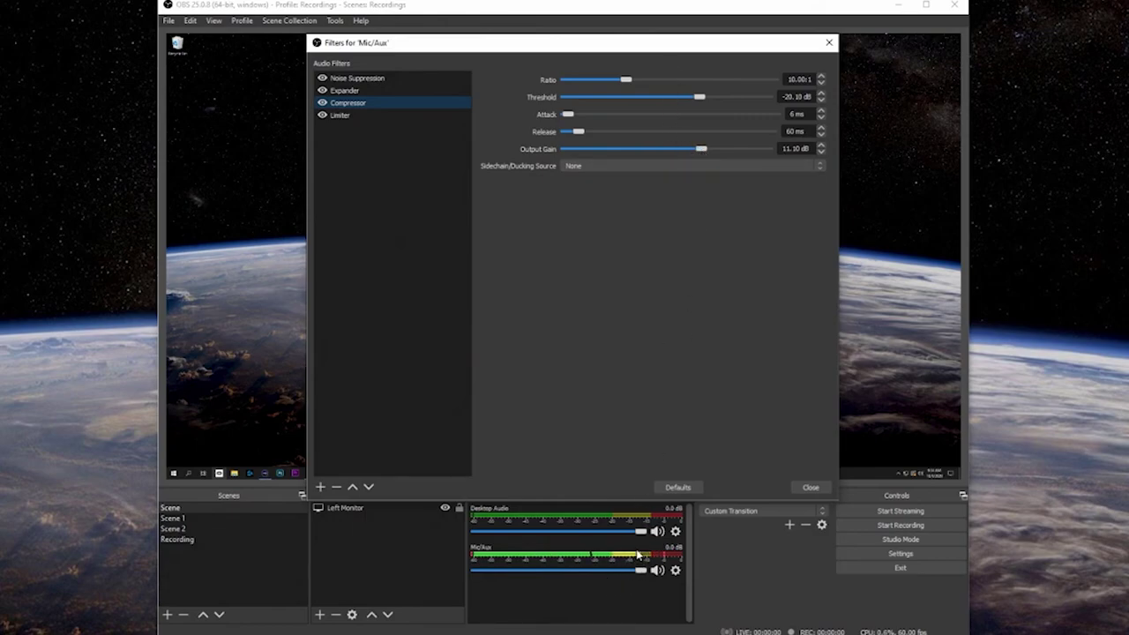
Select the Limiter filter and set its threshold to -6.10 dB
{"action": "left_click", "coordinate": [342, 116]}
{"action": "left_click_drag", "start_coordinate": [747, 80], "coordinate": [744, 82]}
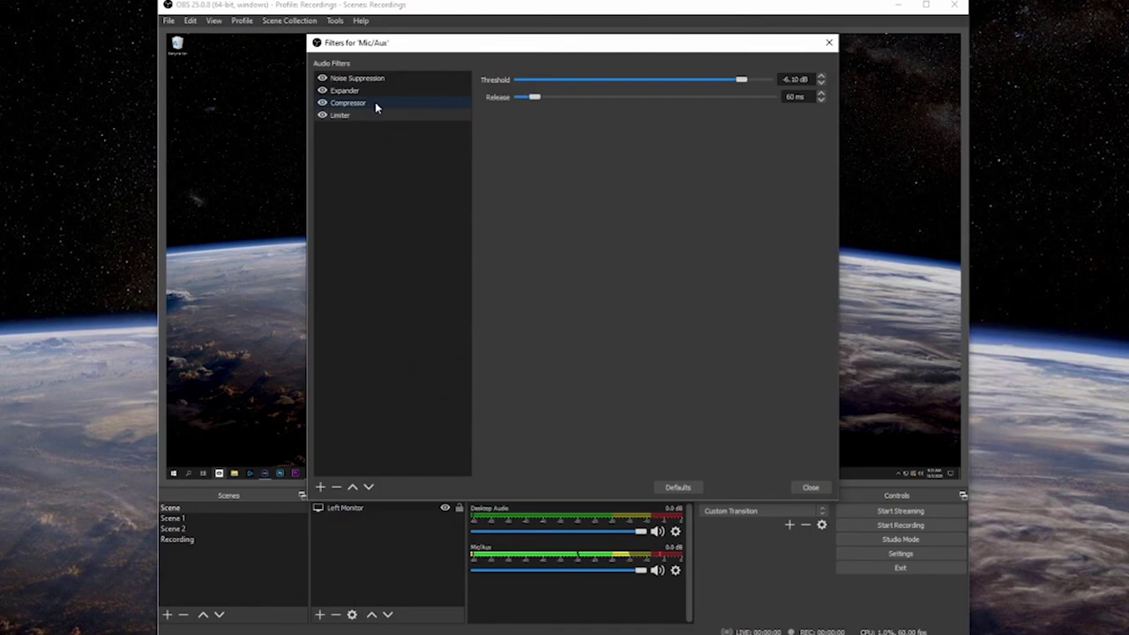
Review the Noise Suppression, Expander and Compressor filter settings in turn
{"action": "left_click", "coordinate": [385, 80]}
{"action": "left_click", "coordinate": [369, 90]}
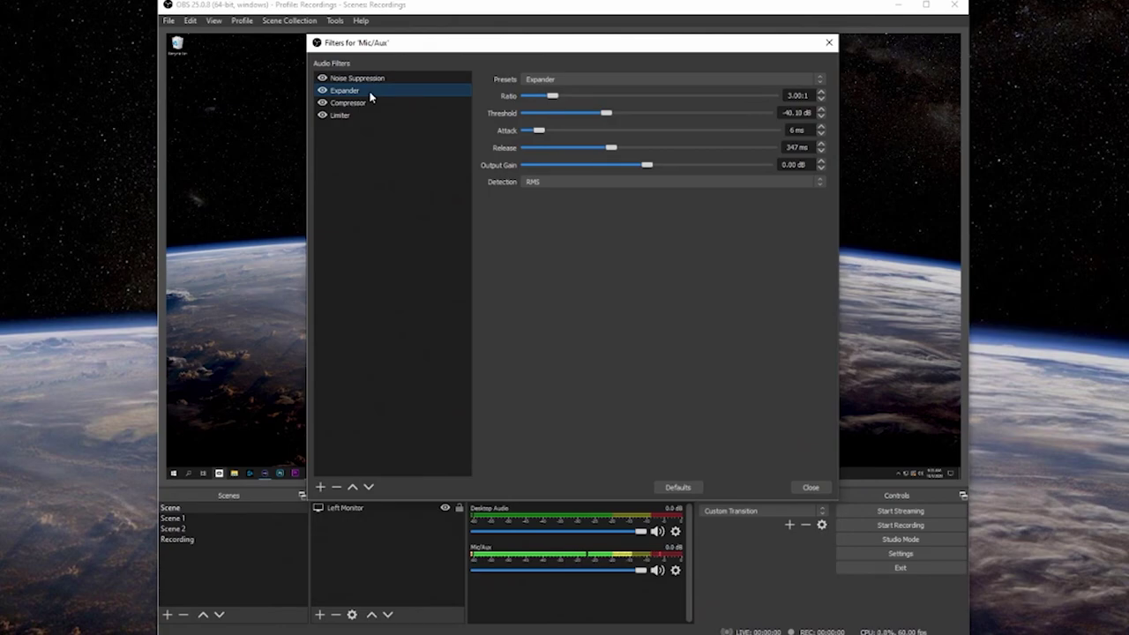
{"action": "left_click", "coordinate": [373, 104]}
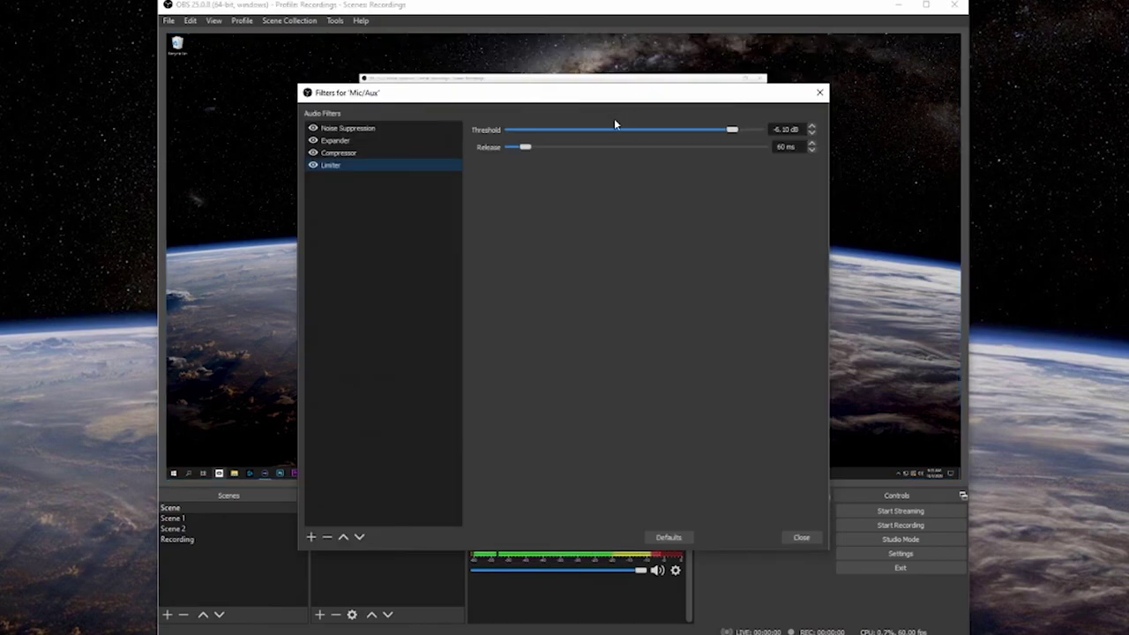
{"action": "left_click", "coordinate": [359, 154]}
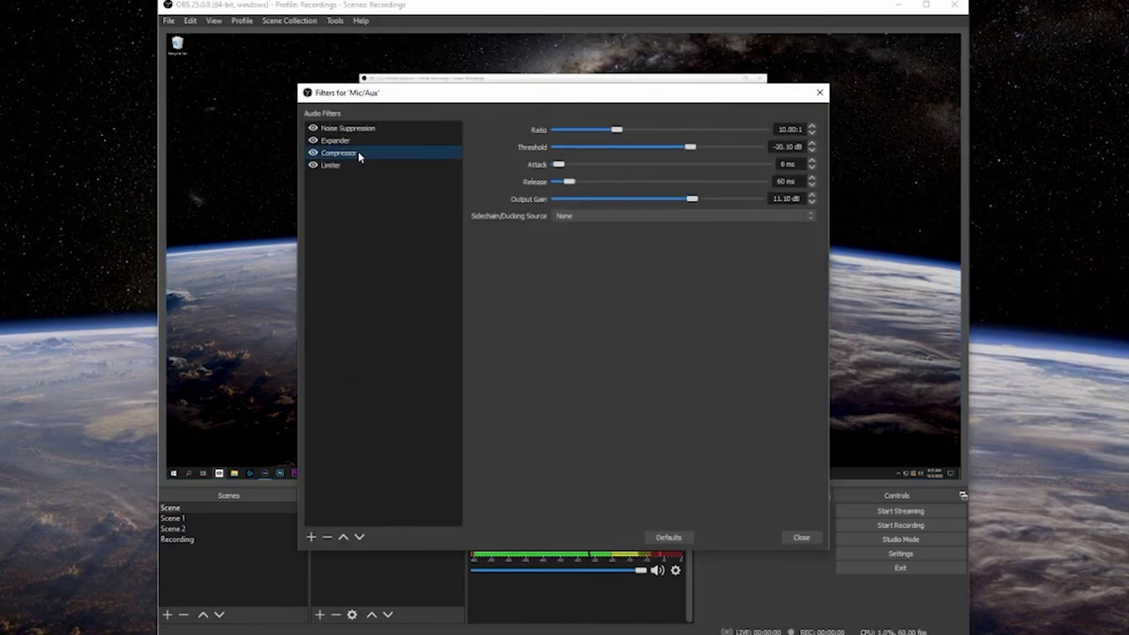